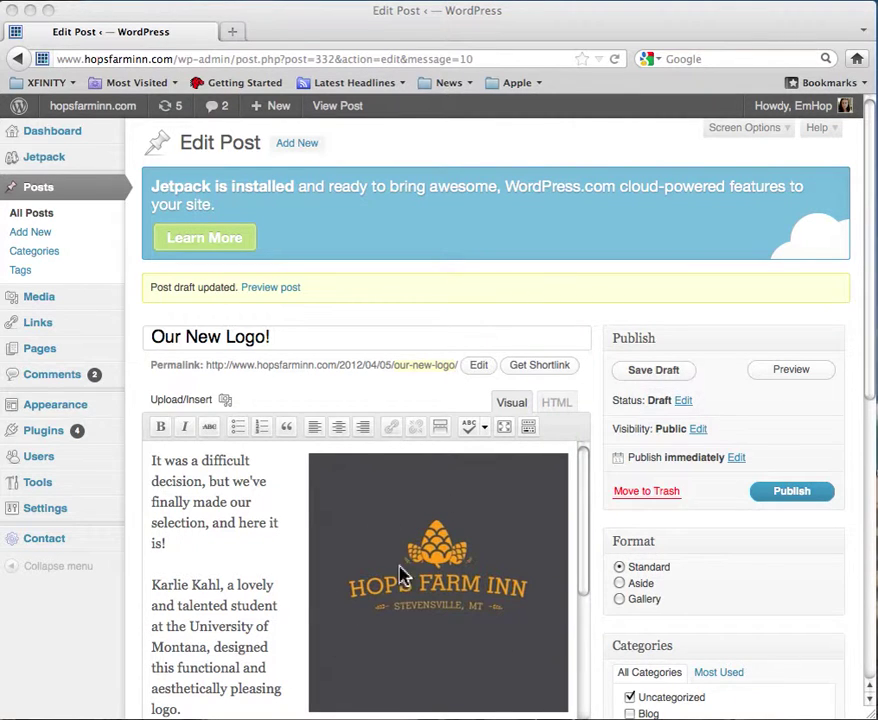
Step: Review the Our New Logo! draft preview, with the logo right of the text, then close it
{"action": "scroll", "coordinate": [360, 383], "scroll_direction": "down", "scroll_amount": 5}
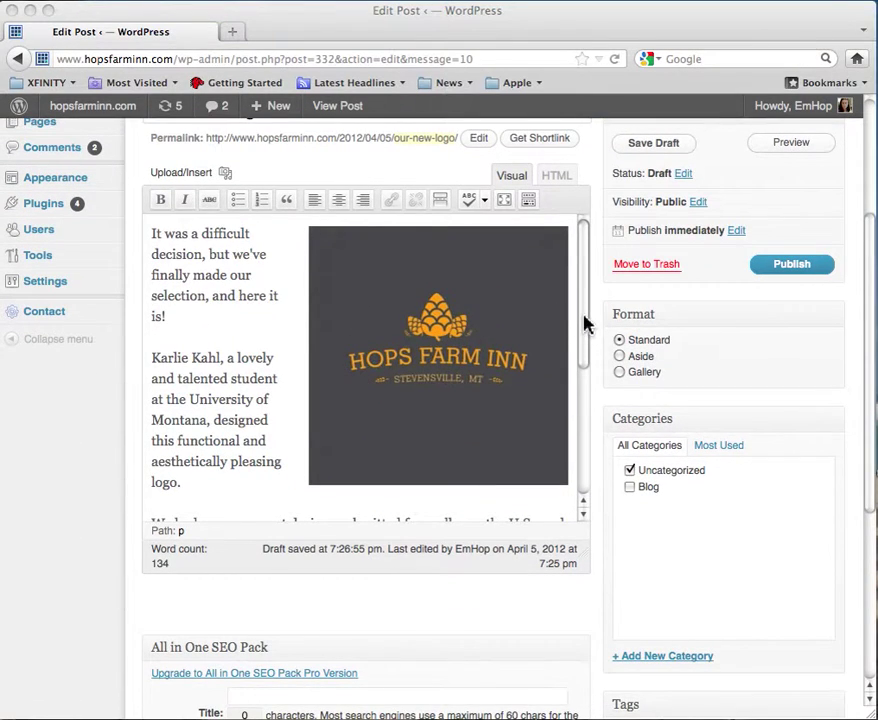
{"action": "left_click_drag", "start_coordinate": [584, 323], "coordinate": [598, 447]}
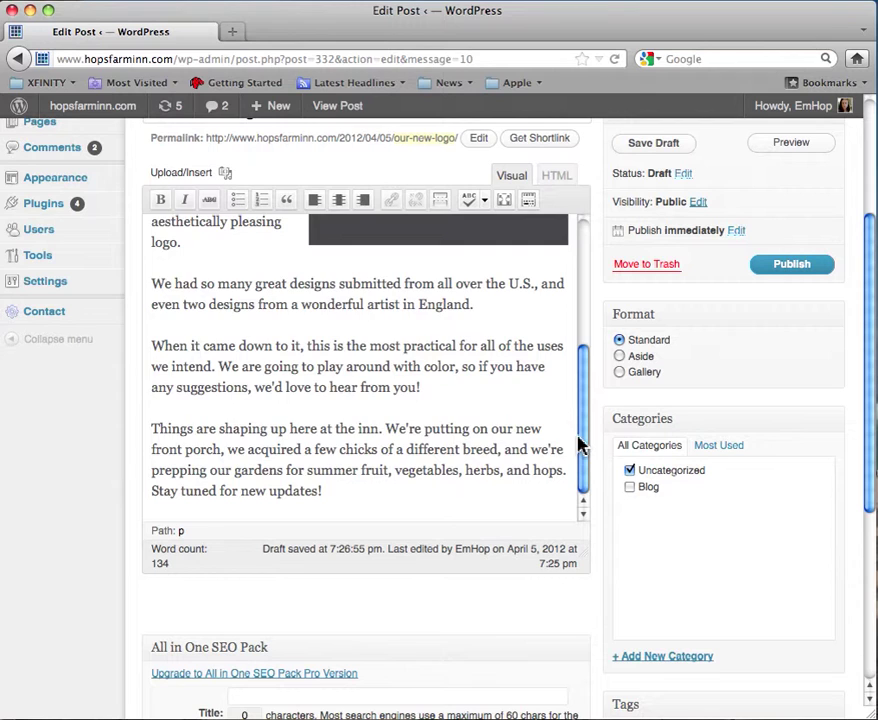
{"action": "left_click_drag", "start_coordinate": [582, 431], "coordinate": [586, 303]}
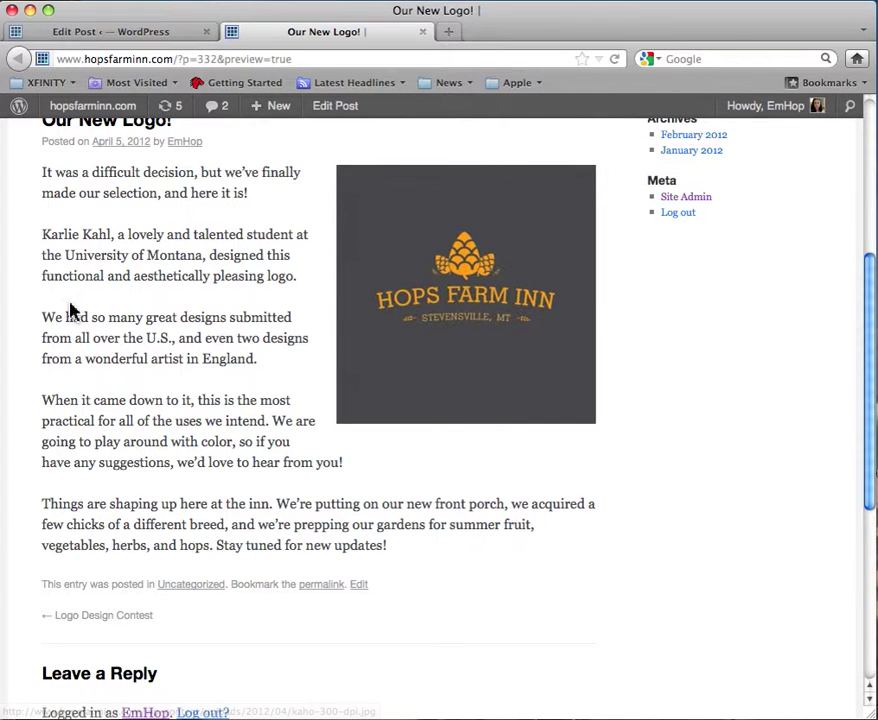
{"action": "left_click", "coordinate": [424, 38]}
Step: Change the logo image's alignment to Left and apply the update
{"action": "left_click", "coordinate": [481, 427]}
{"action": "left_click", "coordinate": [332, 254]}
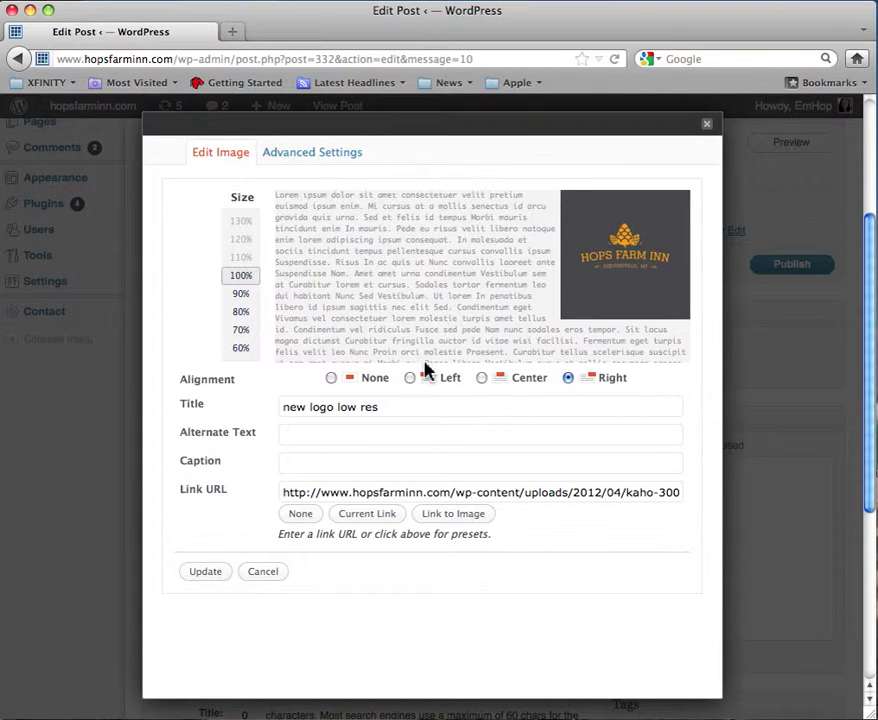
{"action": "left_click", "coordinate": [409, 379]}
{"action": "left_click", "coordinate": [207, 576]}
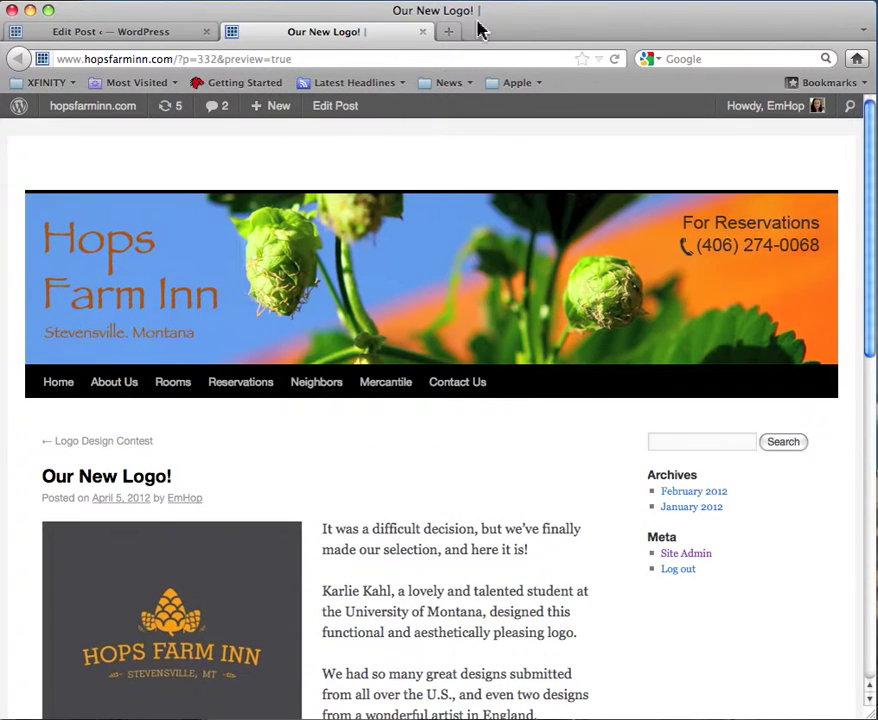
Step: Publish the Our New Logo! post and look over the live page
{"action": "left_click", "coordinate": [424, 33]}
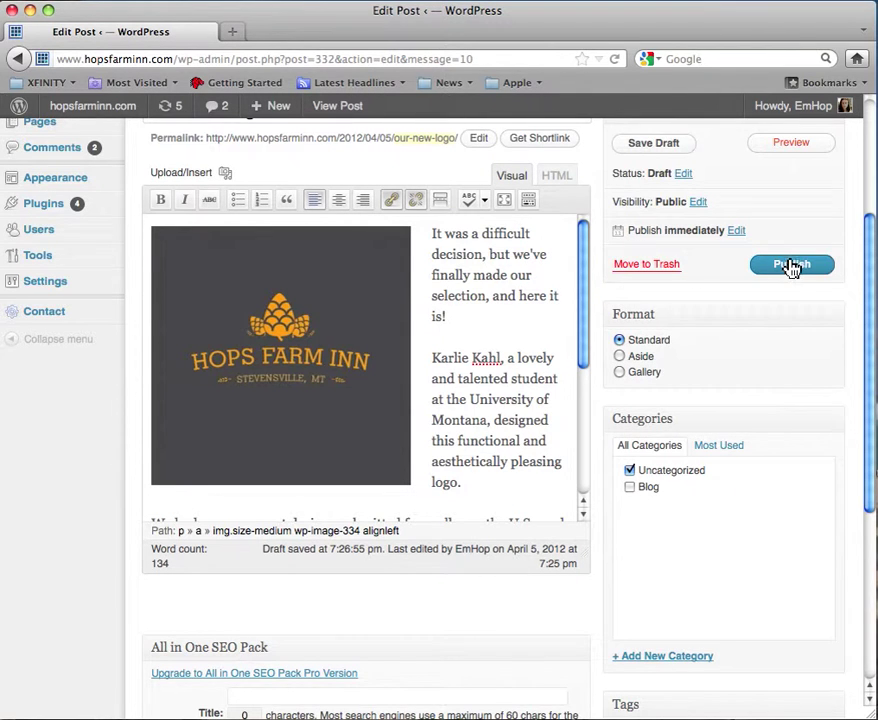
{"action": "left_click", "coordinate": [790, 266]}
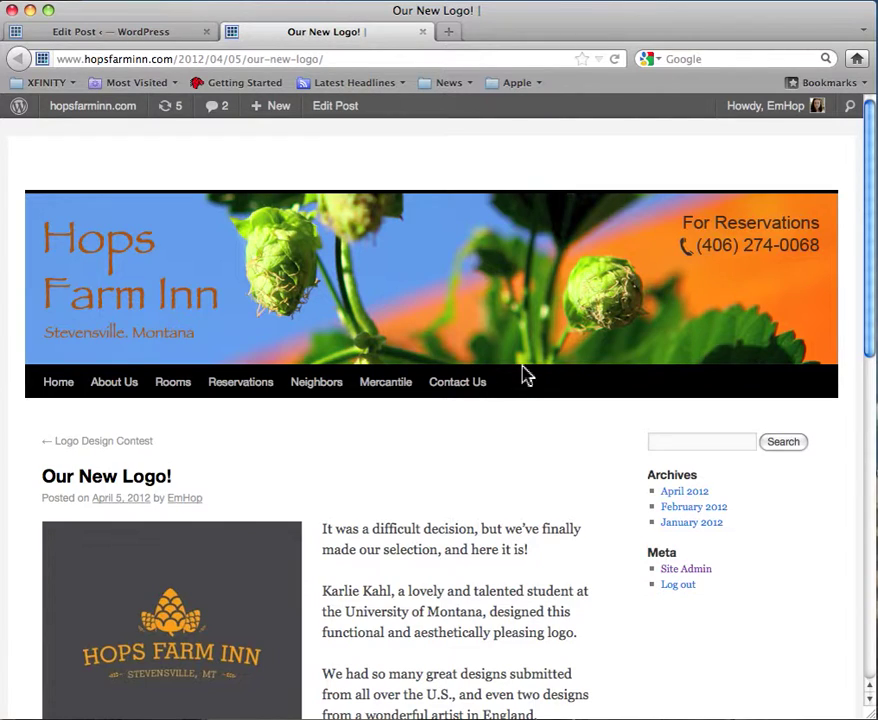
{"action": "scroll", "coordinate": [525, 375], "scroll_direction": "down", "scroll_amount": 6}
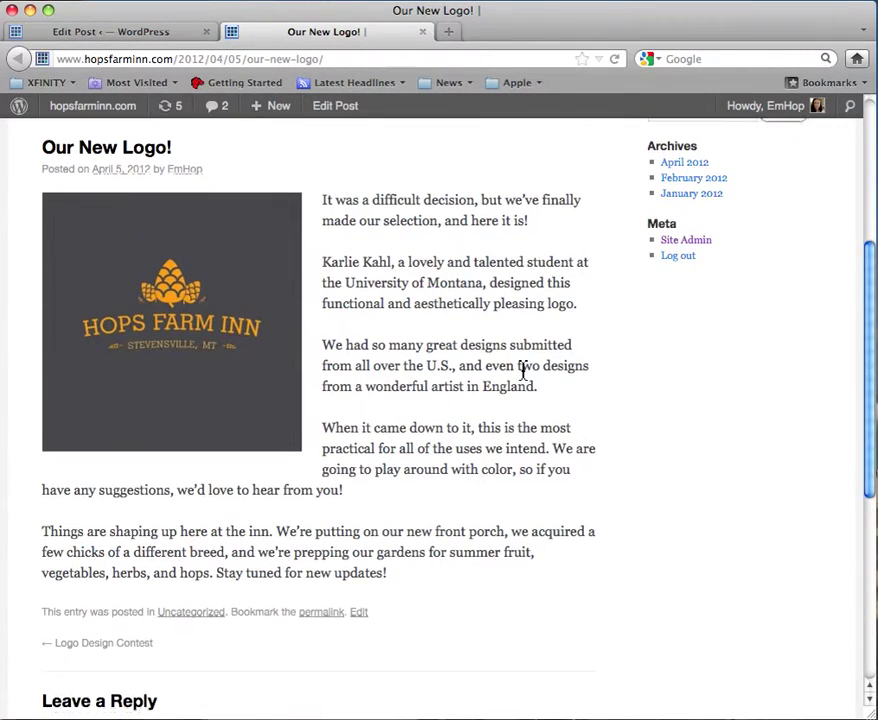
{"action": "scroll", "coordinate": [525, 375], "scroll_direction": "up", "scroll_amount": 6}
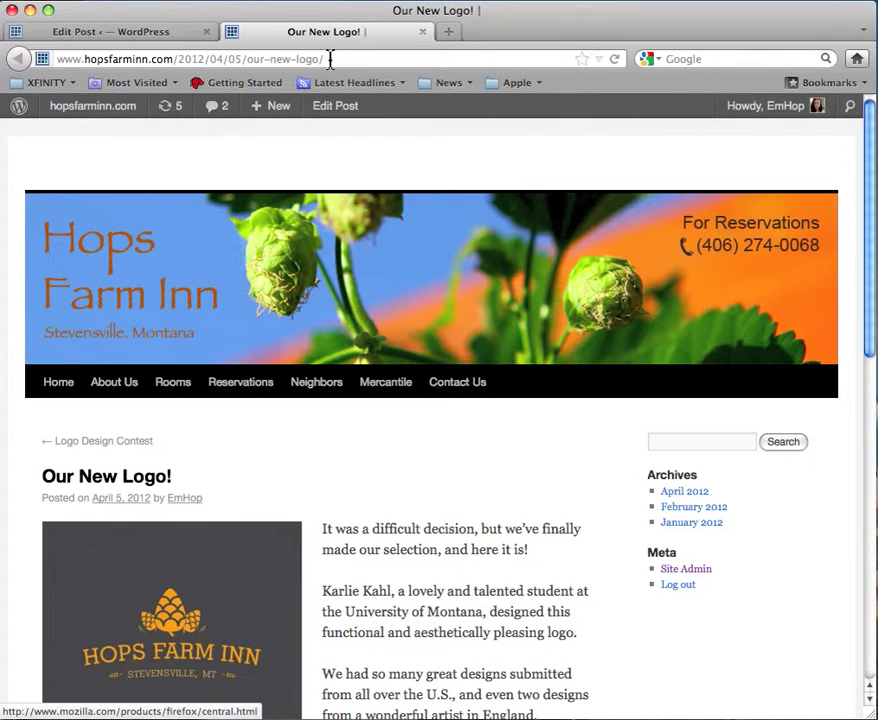
Step: Copy the post's /2012/04/05/our-new-logo/ address from the address bar
{"action": "left_click_drag", "start_coordinate": [333, 59], "coordinate": [48, 57]}
{"action": "right_click", "coordinate": [119, 61]}
{"action": "left_click", "coordinate": [151, 112]}
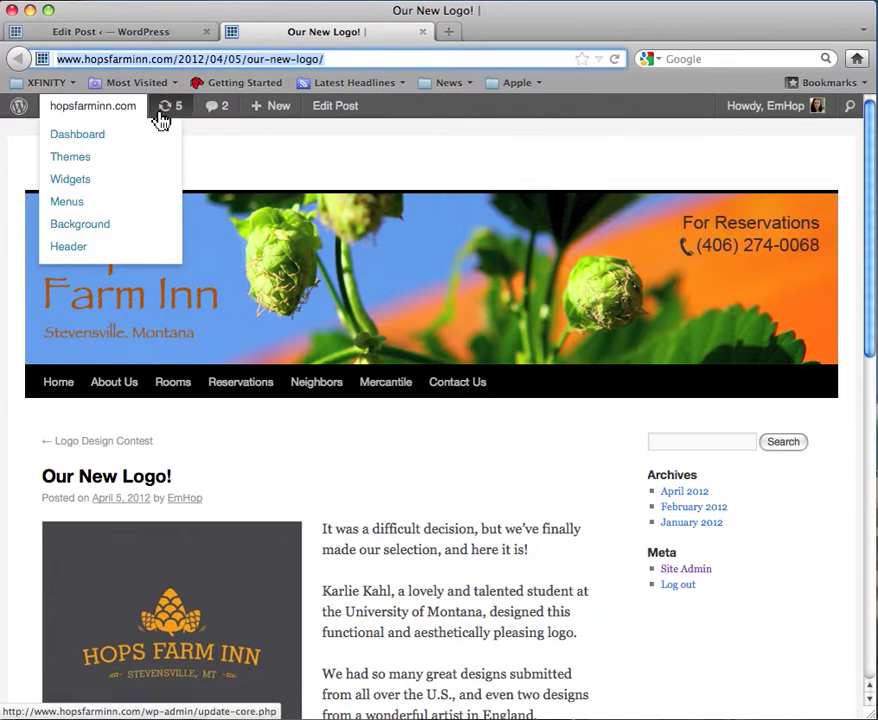
Step: Close the live post and scroll the editor to confirm it's published
{"action": "left_click", "coordinate": [424, 33]}
{"action": "scroll", "coordinate": [447, 400], "scroll_direction": "down", "scroll_amount": 2}
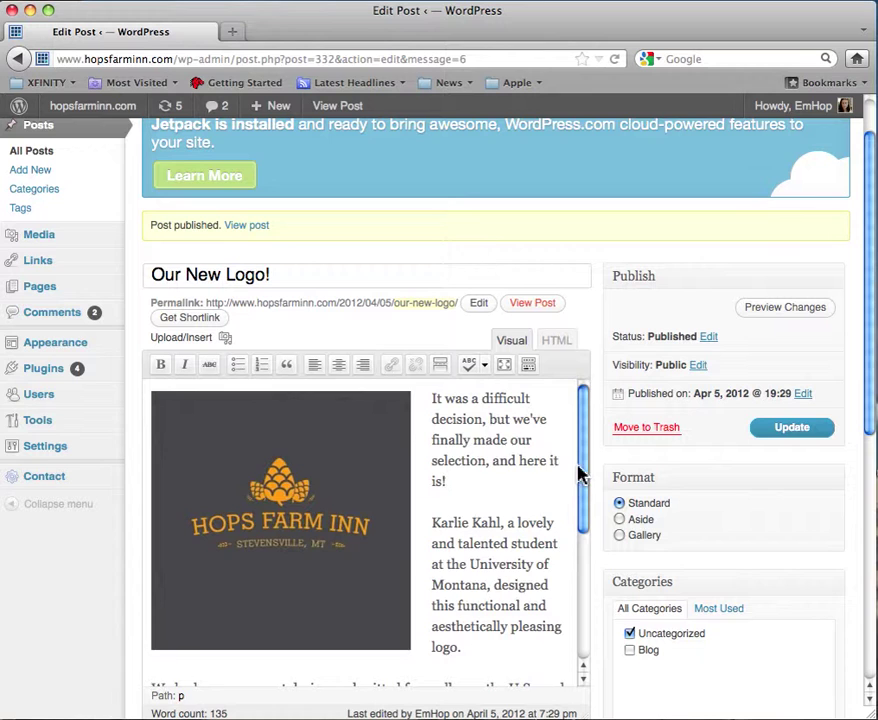
{"action": "mouse_move", "coordinate": [580, 470]}
{"action": "left_mouse_down"}
{"action": "mouse_move", "coordinate": [588, 632]}
{"action": "mouse_move", "coordinate": [588, 455]}
{"action": "left_mouse_up"}
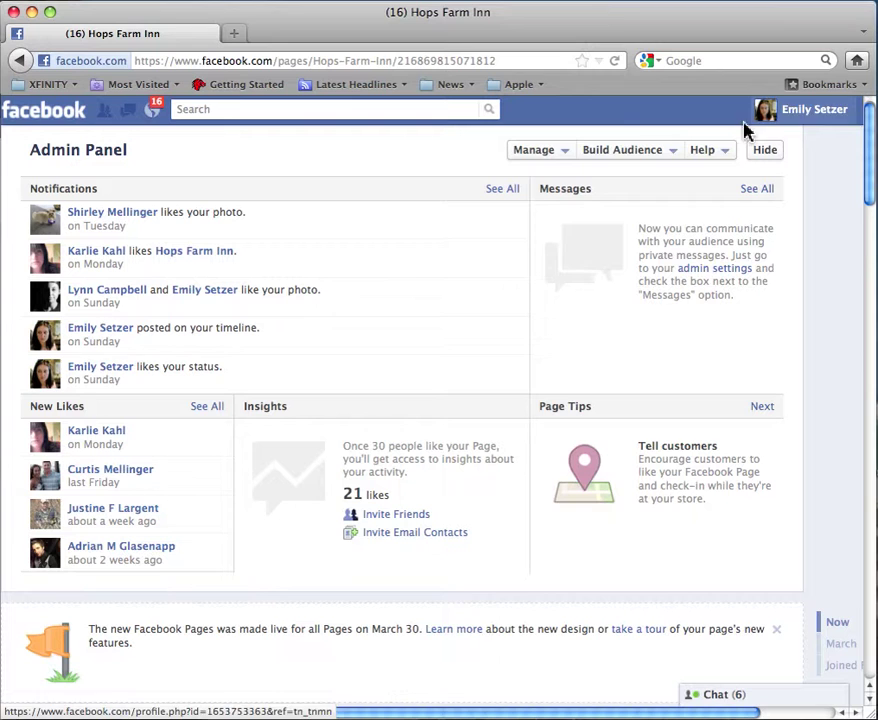
Step: Choose Use Facebook as Hops Farm Inn from the page's Manage menu
{"action": "left_click", "coordinate": [566, 156]}
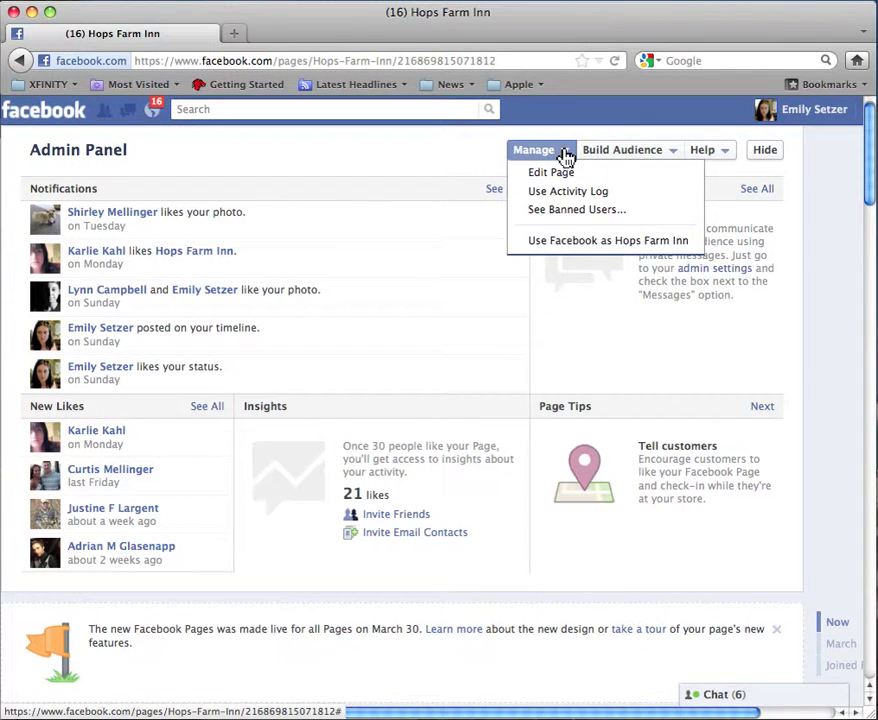
{"action": "left_click", "coordinate": [578, 241]}
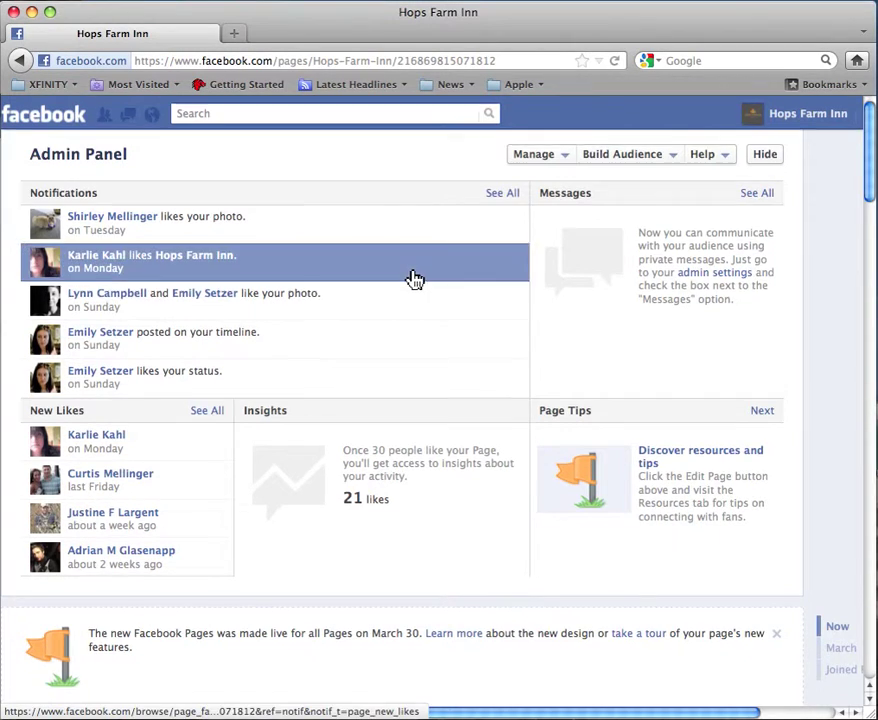
Step: Paste the copied blog post address into the Hops Farm Inn What's on your mind? box
{"action": "scroll", "coordinate": [412, 278], "scroll_direction": "down", "scroll_amount": 5}
{"action": "scroll", "coordinate": [412, 278], "scroll_direction": "down", "scroll_amount": 10}
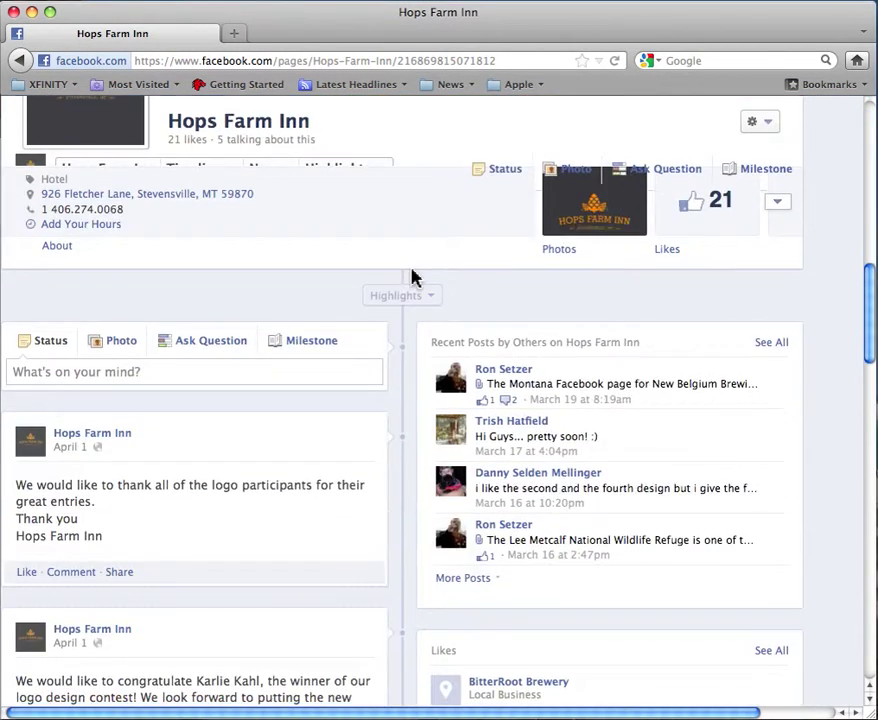
{"action": "scroll", "coordinate": [412, 278], "scroll_direction": "up", "scroll_amount": 4}
{"action": "scroll", "coordinate": [414, 280], "scroll_direction": "down", "scroll_amount": 5}
{"action": "scroll", "coordinate": [414, 280], "scroll_direction": "down", "scroll_amount": 1}
{"action": "scroll", "coordinate": [415, 280], "scroll_direction": "up", "scroll_amount": 7}
{"action": "scroll", "coordinate": [414, 280], "scroll_direction": "down", "scroll_amount": 7}
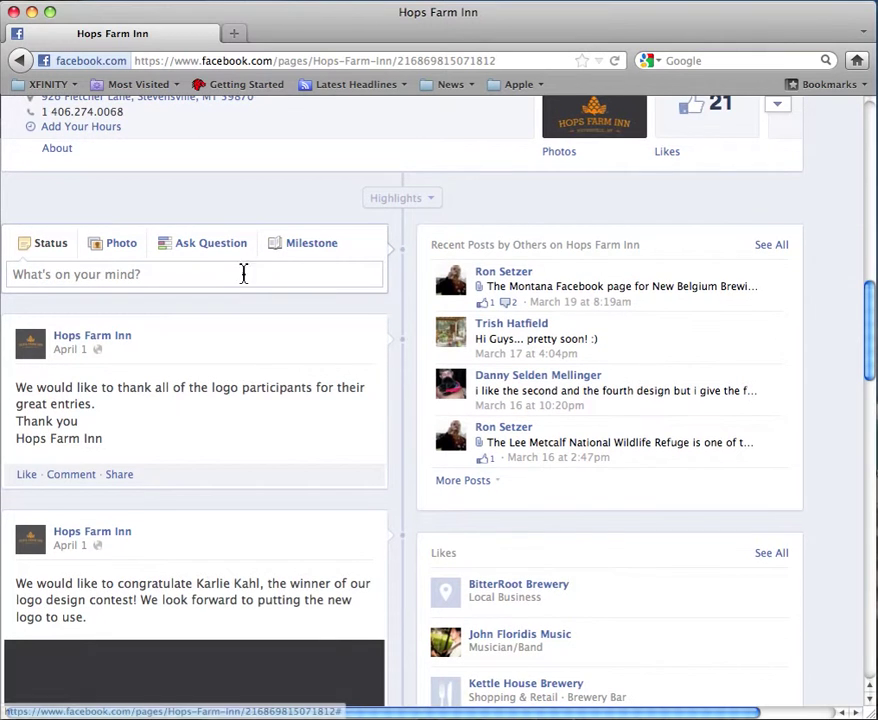
{"action": "right_click", "coordinate": [183, 275]}
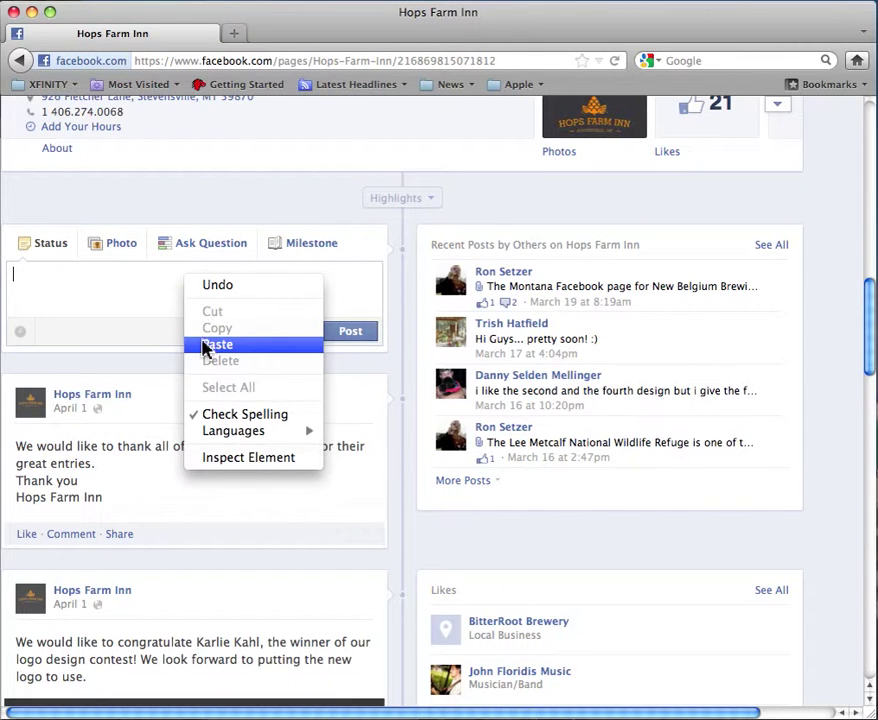
{"action": "left_click", "coordinate": [203, 346]}
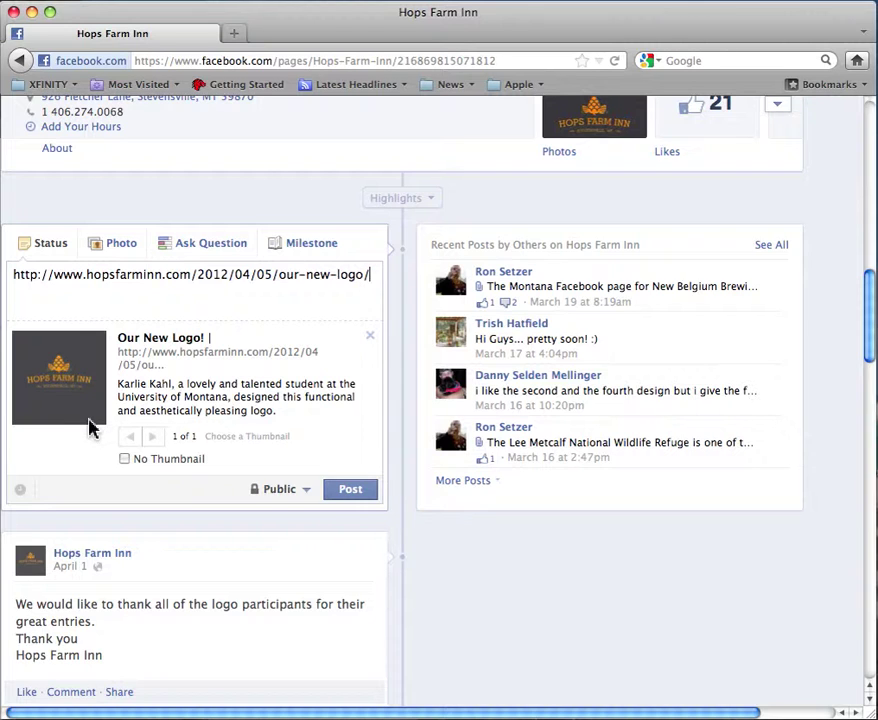
Step: Caption the link "Here's out latest blog post..." and post it to the page
{"action": "left_click", "coordinate": [65, 293]}
{"action": "type", "text": "Here's out l"}
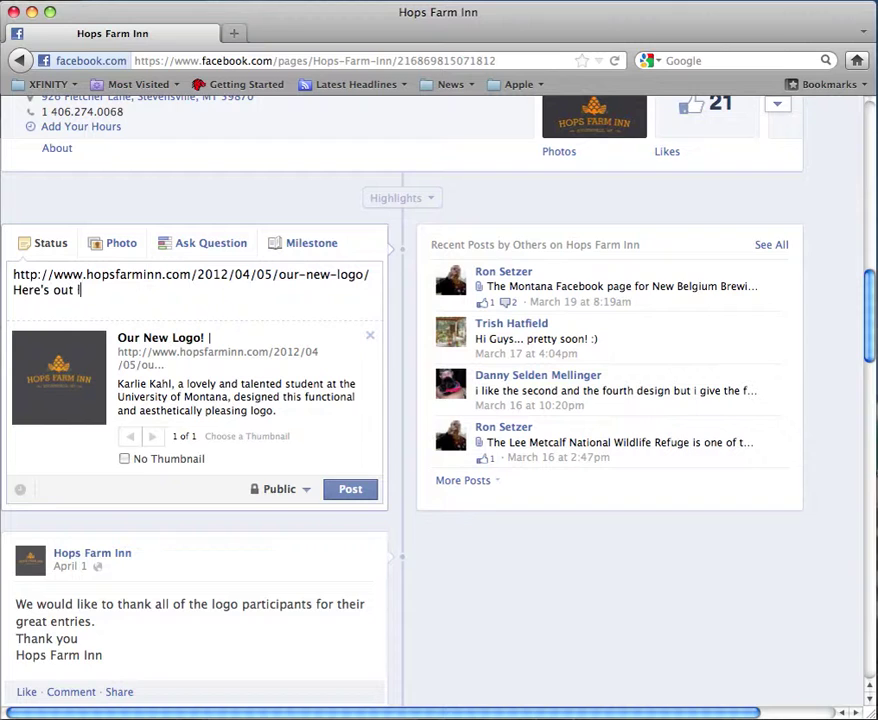
{"action": "type", "text": "atest blog post..."}
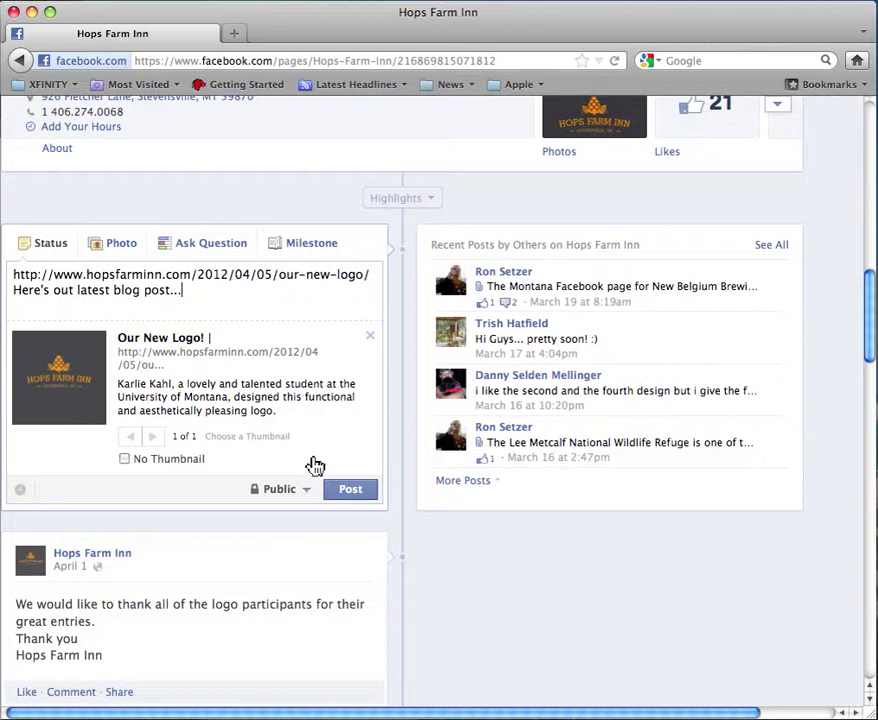
{"action": "left_click", "coordinate": [348, 492]}
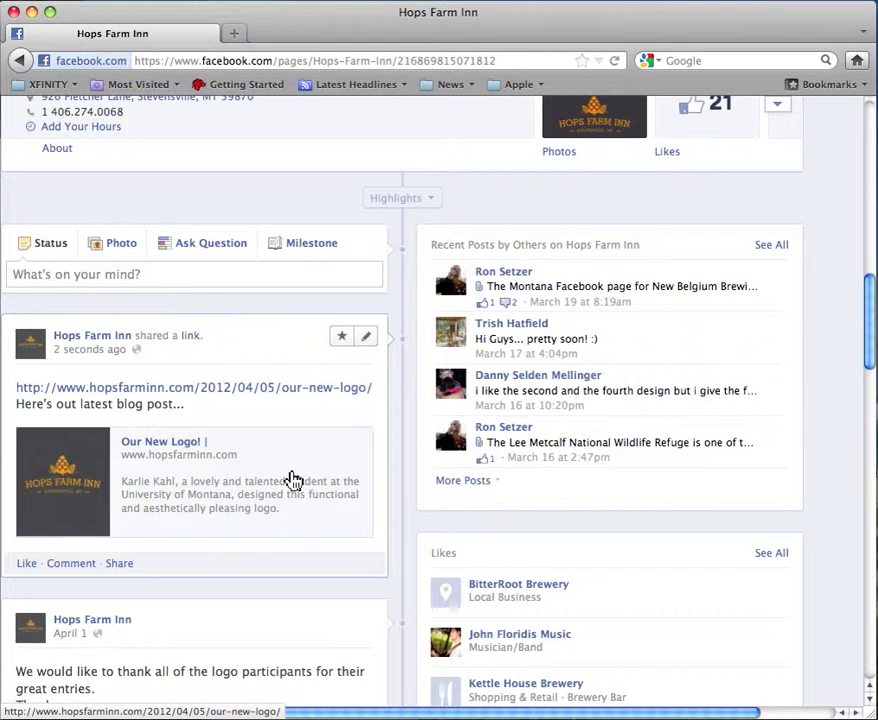
Step: Open the shared Our New Logo! link from the Facebook post and scroll the live blog page
{"action": "left_click", "coordinate": [212, 397]}
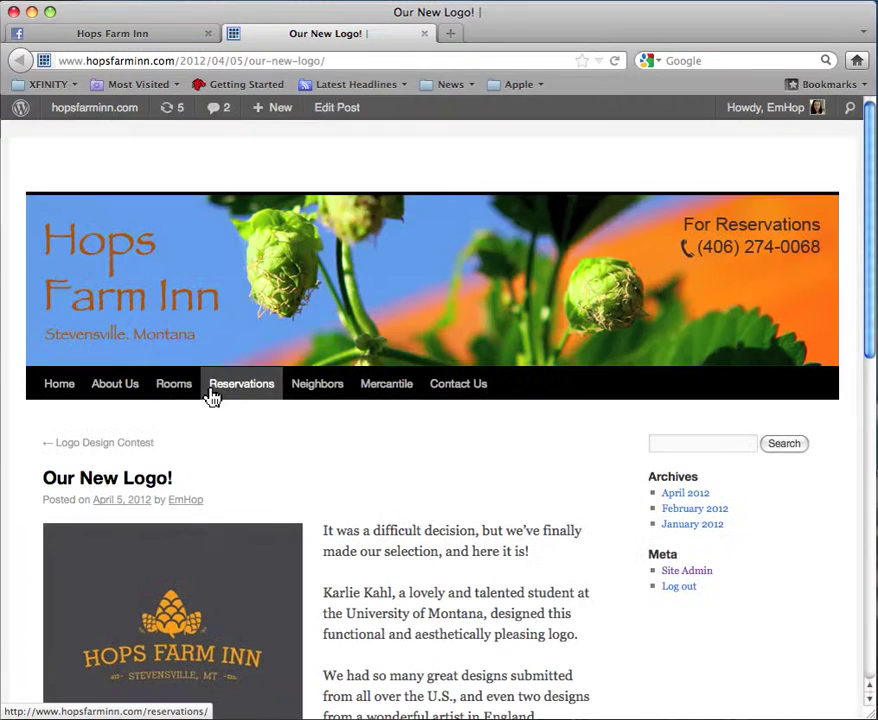
{"action": "scroll", "coordinate": [402, 466], "scroll_direction": "down", "scroll_amount": 3}
{"action": "scroll", "coordinate": [402, 462], "scroll_direction": "up", "scroll_amount": 3}
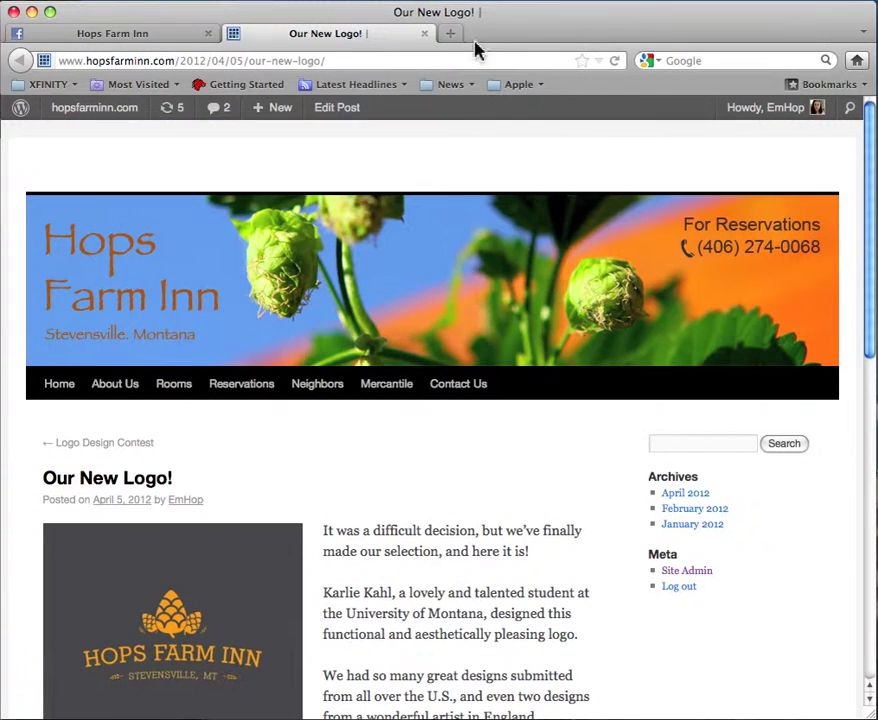
{"action": "left_click", "coordinate": [425, 34]}
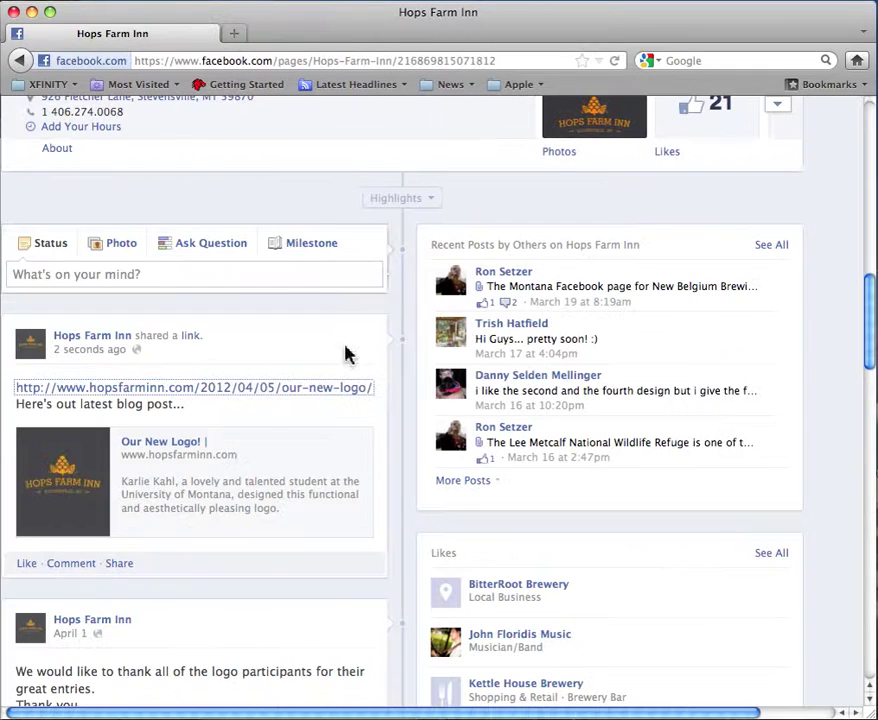
{"action": "left_click", "coordinate": [163, 446]}
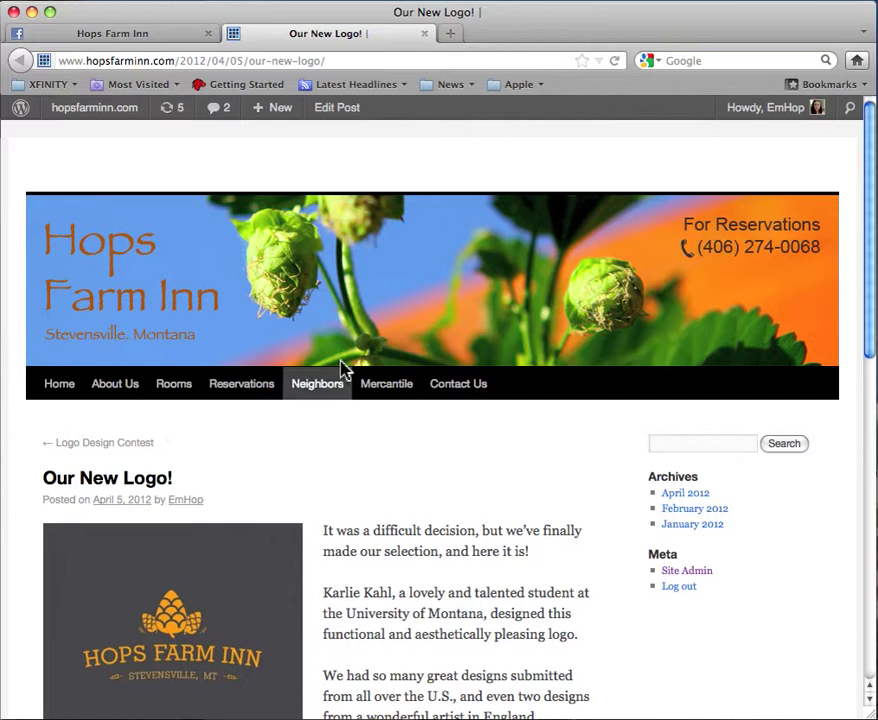
{"action": "scroll", "coordinate": [383, 352], "scroll_direction": "down", "scroll_amount": 5}
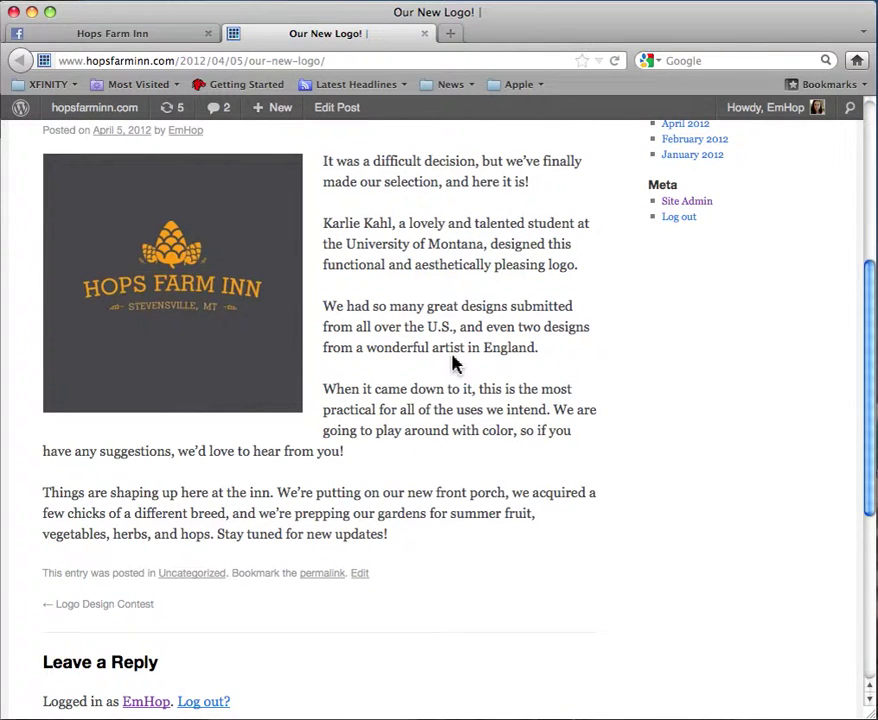
{"action": "scroll", "coordinate": [455, 363], "scroll_direction": "up", "scroll_amount": 5}
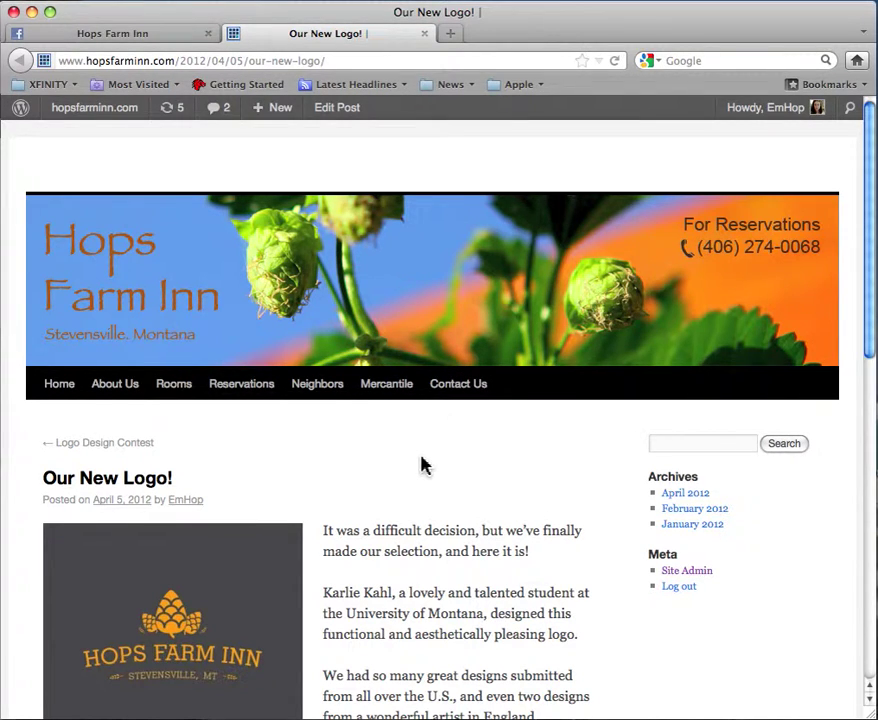
{"action": "scroll", "coordinate": [428, 465], "scroll_direction": "down", "scroll_amount": 5}
{"action": "scroll", "coordinate": [432, 467], "scroll_direction": "down", "scroll_amount": 3}
{"action": "scroll", "coordinate": [432, 467], "scroll_direction": "up", "scroll_amount": 8}
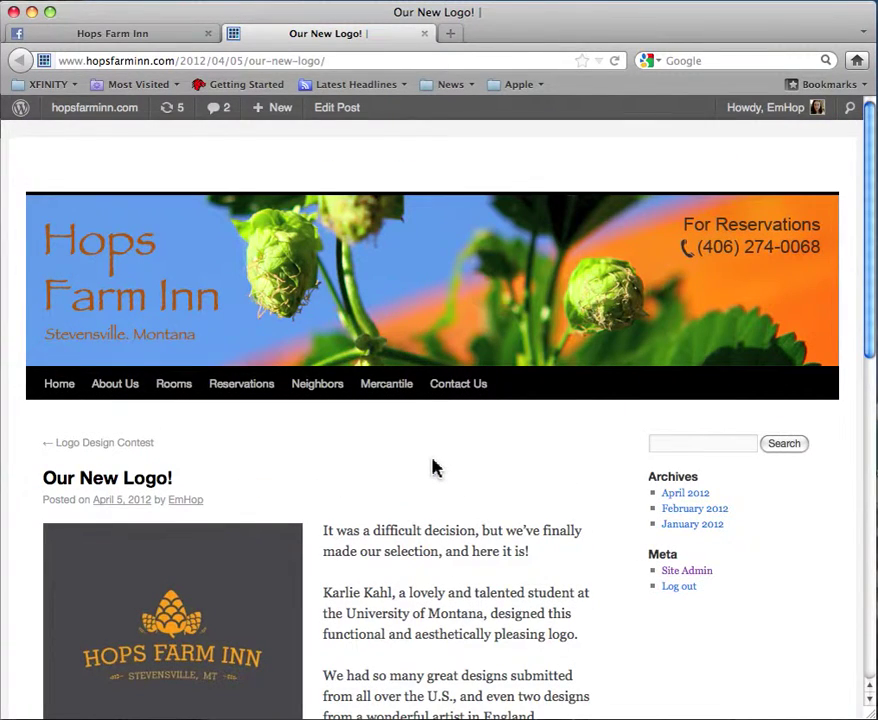